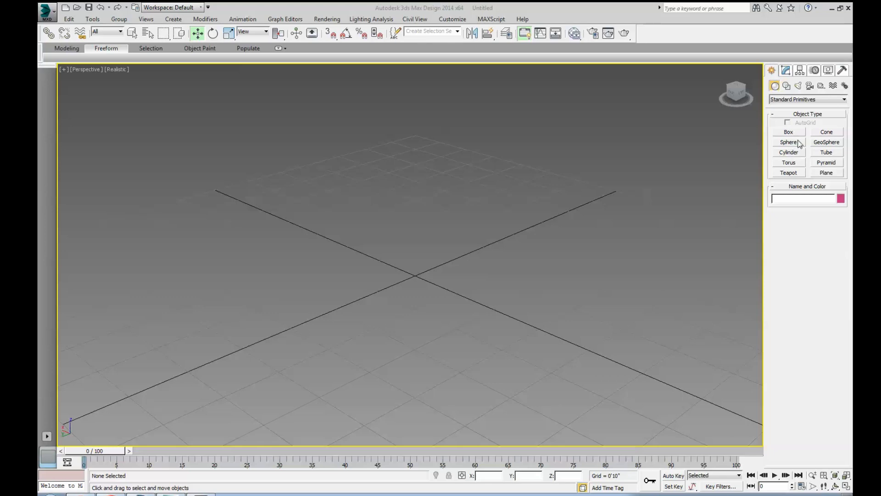
# - Create a sphere with a radius of about 1'6" centered on the grid origin
pyautogui.moveTo(517, 210); pyautogui.dragTo(527, 253, button='middle')
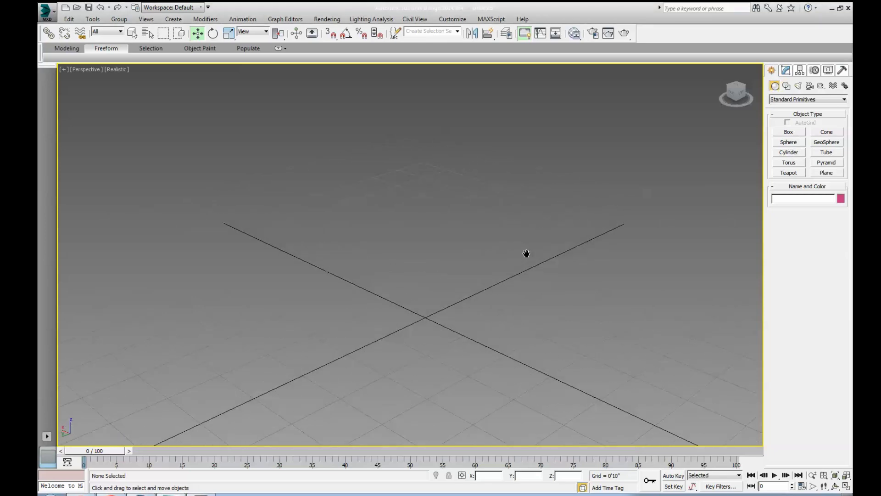
pyautogui.moveTo(465, 301)
pyautogui.keyDown('alt'); pyautogui.mouseDown(button='middle')
pyautogui.moveTo(467, 291)
pyautogui.moveTo(476, 298)
pyautogui.mouseUp(button='middle'); pyautogui.keyUp('alt')
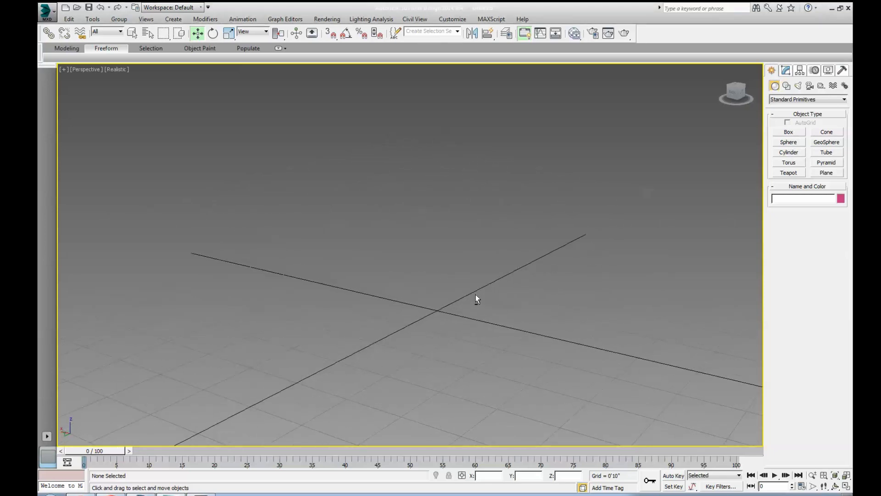
pyautogui.click(789, 143)
pyautogui.moveTo(437, 310); pyautogui.dragTo(501, 292)
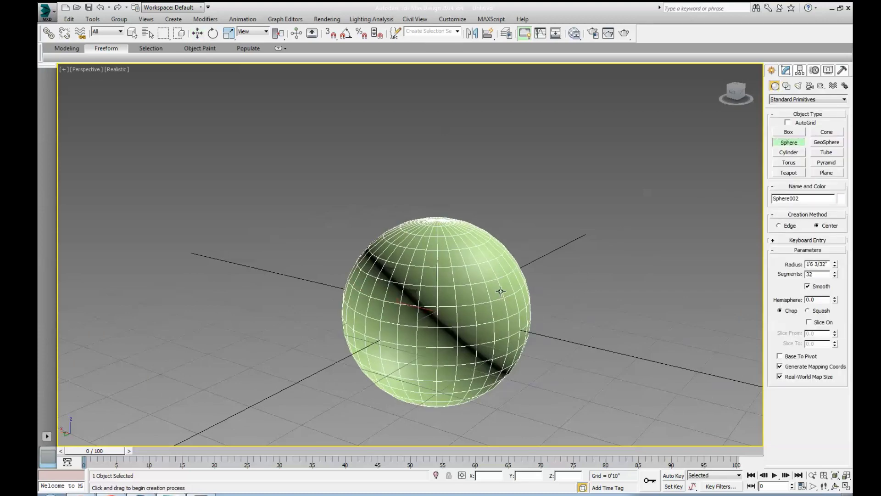
# - Raise the sphere above the grid, scale it uniformly to about 77%, and adjust its height to rest on the grid
pyautogui.keyDown('alt'); pyautogui.moveTo(567, 313); pyautogui.dragTo(539, 310, button='middle'); pyautogui.keyUp('alt')
pyautogui.press('w')
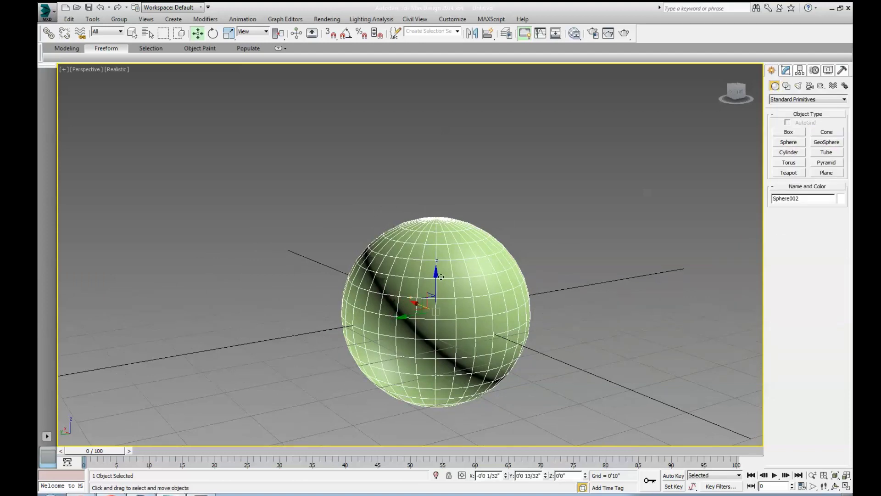
pyautogui.moveTo(439, 273); pyautogui.dragTo(451, 184)
pyautogui.press('r')
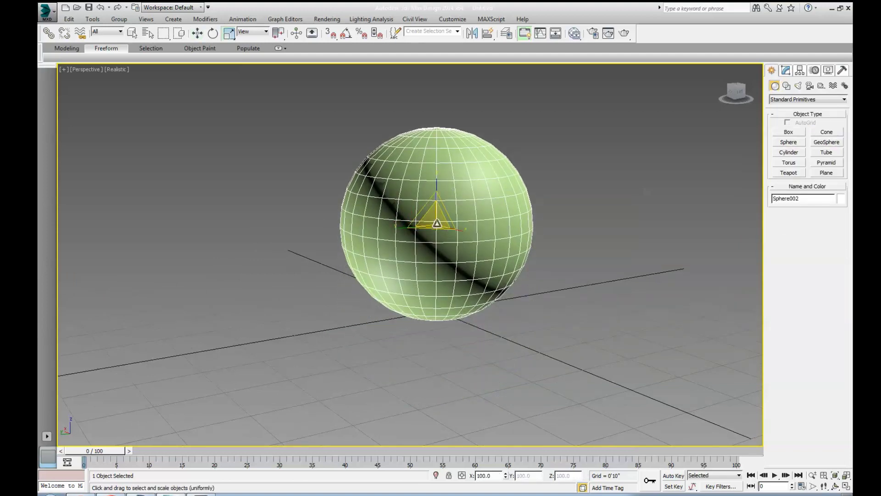
pyautogui.moveTo(437, 223); pyautogui.dragTo(466, 237)
pyautogui.press('w')
pyautogui.moveTo(439, 189); pyautogui.dragTo(439, 201)
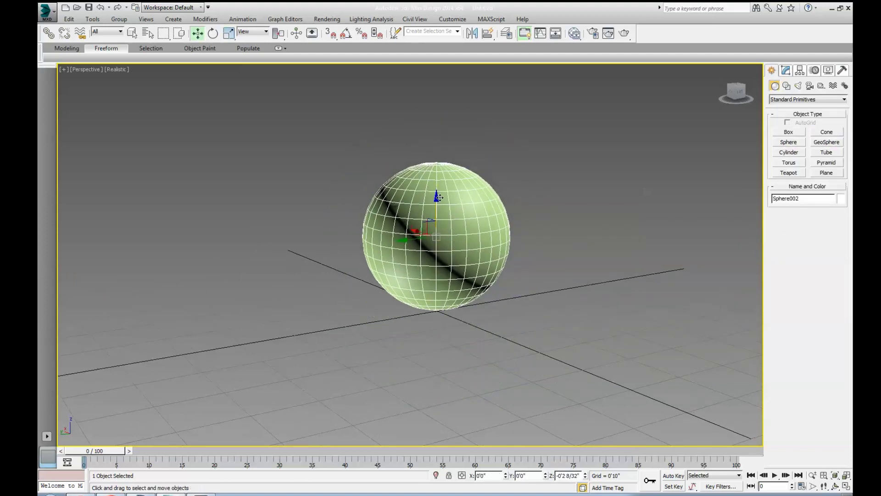
# - Create a ground plane about 11'8" long and 11'4" wide beneath the sphere
pyautogui.click(825, 173)
pyautogui.keyDown('alt'); pyautogui.moveTo(613, 296); pyautogui.dragTo(535, 351, button='middle'); pyautogui.keyUp('alt')
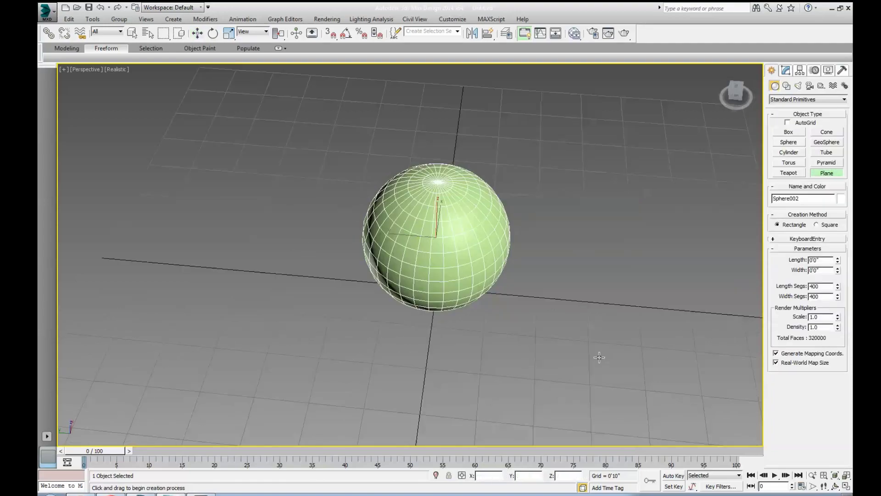
pyautogui.scroll(3, 531, 354)
pyautogui.scroll(-3, 512, 328)
pyautogui.scroll(-3, 513, 311)
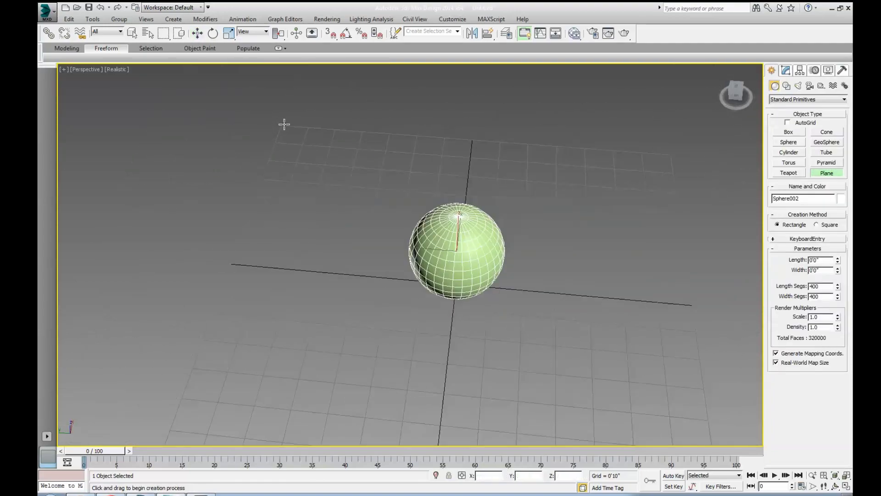
pyautogui.moveTo(285, 124); pyautogui.dragTo(709, 463)
pyautogui.moveTo(709, 494); pyautogui.dragTo(722, 494)
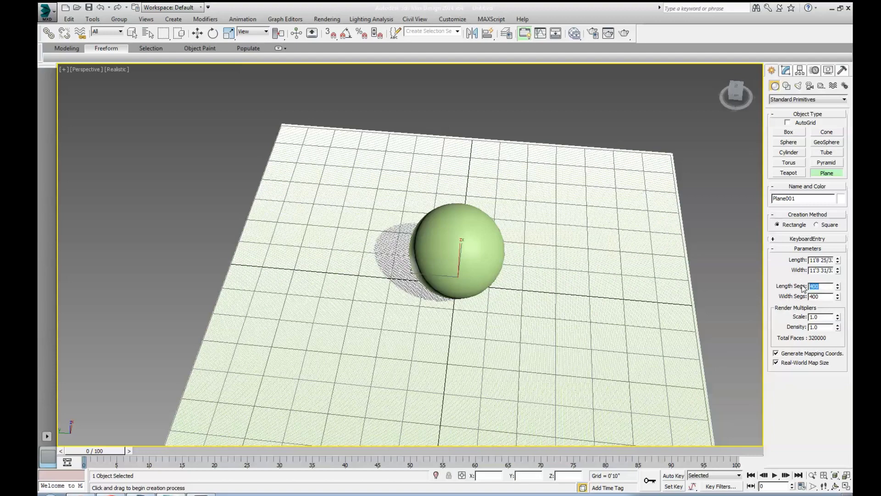
# - Set the plane's length and width segments to 4 each
pyautogui.write('4')
pyautogui.press('Tab')
pyautogui.write('4')
pyautogui.press('Return')
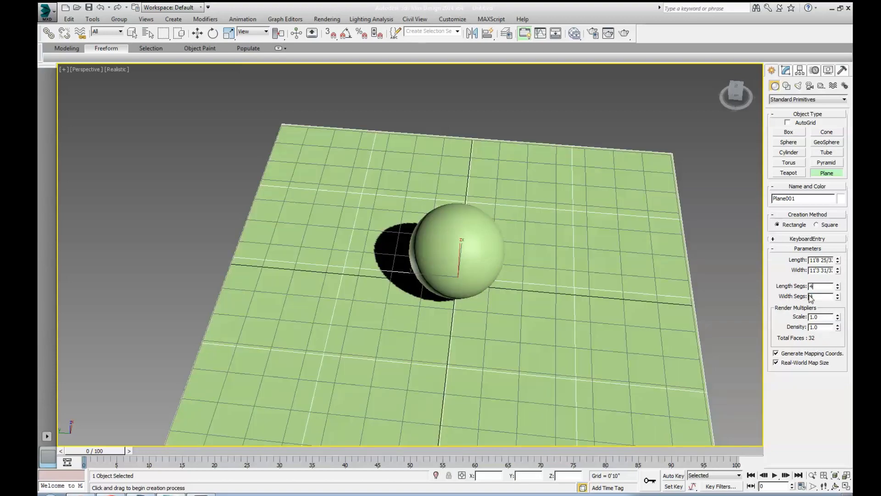
# - Select the sphere and move it straight up above the plane to a Z height of about 4'5"
pyautogui.keyDown('alt'); pyautogui.moveTo(466, 316); pyautogui.dragTo(530, 314, button='middle'); pyautogui.keyUp('alt')
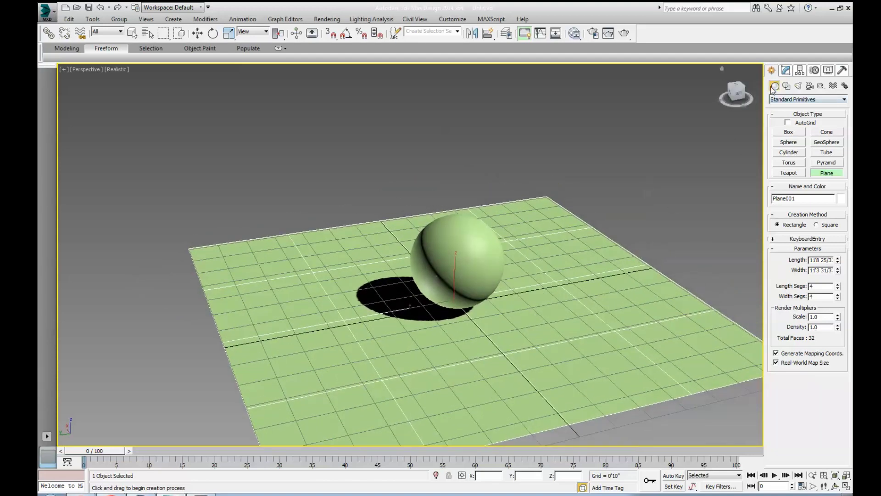
pyautogui.click(481, 252)
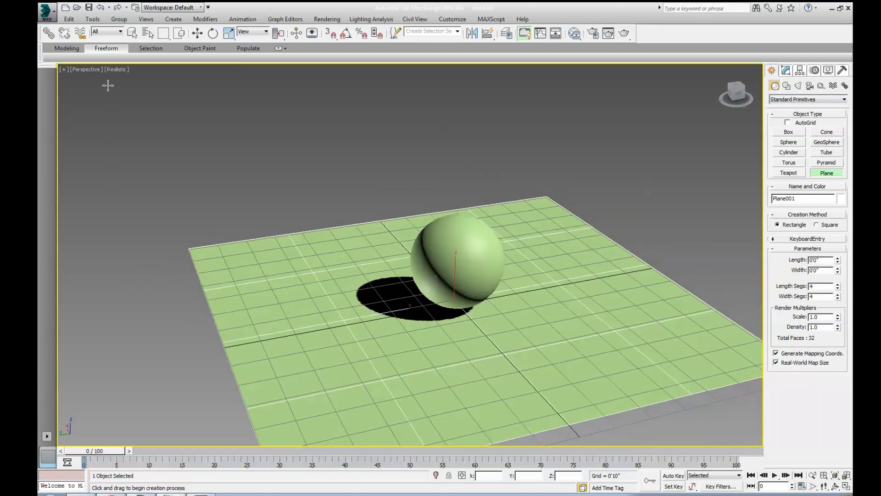
pyautogui.moveTo(215, 186)
pyautogui.keyDown('alt'); pyautogui.mouseDown(button='middle')
pyautogui.moveTo(220, 165)
pyautogui.moveTo(232, 184)
pyautogui.mouseUp(button='middle'); pyautogui.keyUp('alt')
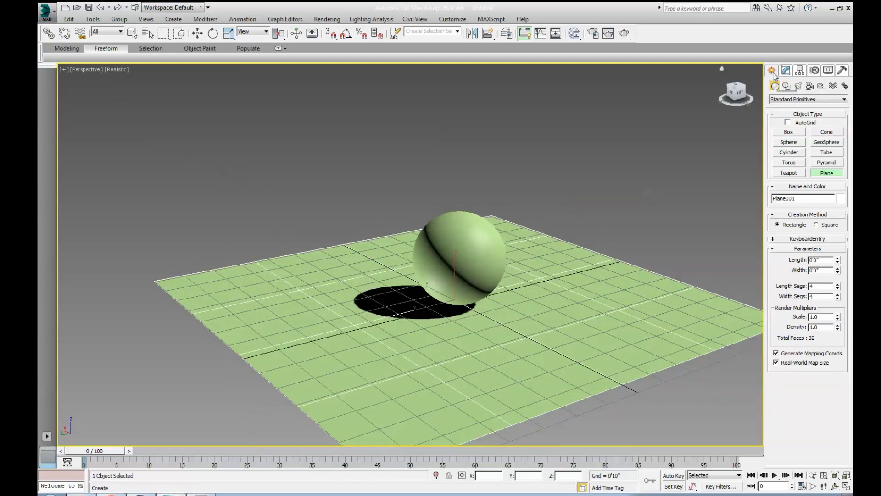
pyautogui.click(132, 33)
pyautogui.keyDown('alt'); pyautogui.moveTo(359, 241); pyautogui.dragTo(344, 226, button='middle'); pyautogui.keyUp('alt')
pyautogui.click(437, 230)
pyautogui.keyDown('alt'); pyautogui.moveTo(438, 313); pyautogui.dragTo(507, 308, button='middle'); pyautogui.keyUp('alt')
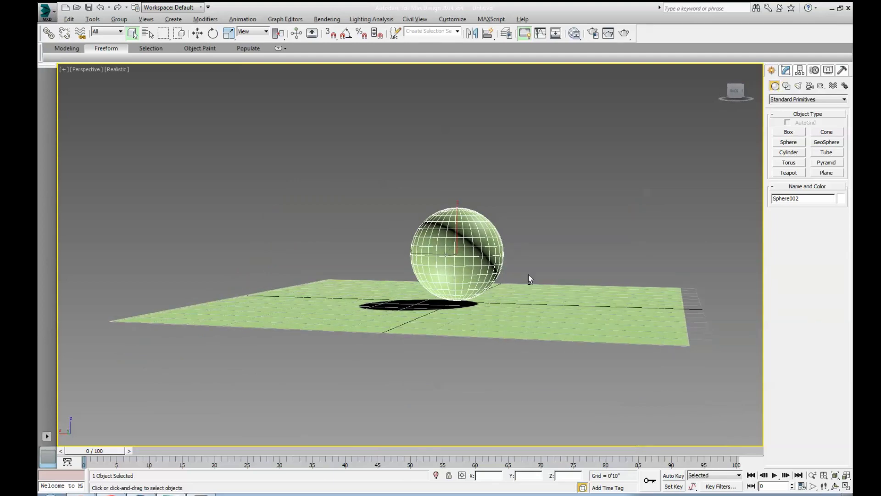
pyautogui.keyDown('alt'); pyautogui.moveTo(528, 274); pyautogui.dragTo(543, 261, button='middle'); pyautogui.keyUp('alt')
pyautogui.press('w')
pyautogui.moveTo(459, 214); pyautogui.dragTo(458, 86)
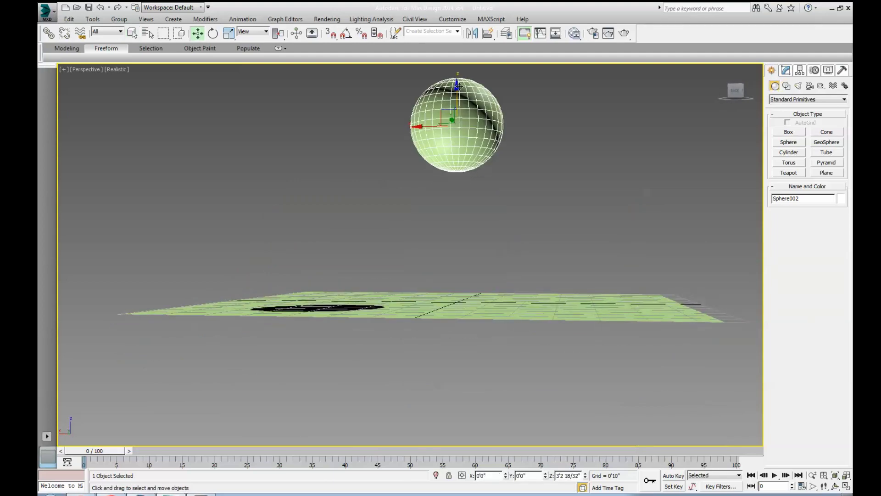
# - Turn on Set Key mode and set a key for the raised sphere at frame 0
pyautogui.keyDown('alt'); pyautogui.moveTo(569, 251); pyautogui.dragTo(562, 268, button='middle'); pyautogui.keyUp('alt')
pyautogui.moveTo(551, 205); pyautogui.dragTo(567, 236, button='middle')
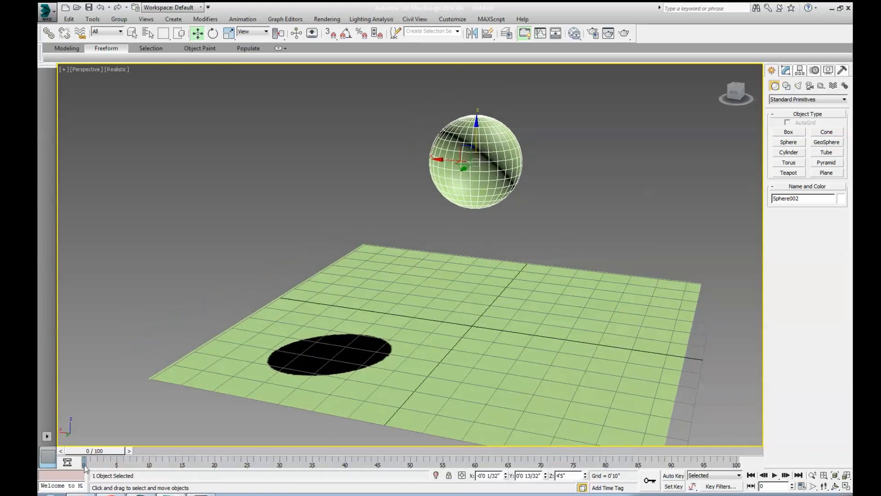
pyautogui.moveTo(85, 465); pyautogui.dragTo(63, 458)
pyautogui.moveTo(94, 452); pyautogui.dragTo(65, 461)
pyautogui.keyDown('alt'); pyautogui.moveTo(617, 309); pyautogui.dragTo(588, 324, button='middle'); pyautogui.keyUp('alt')
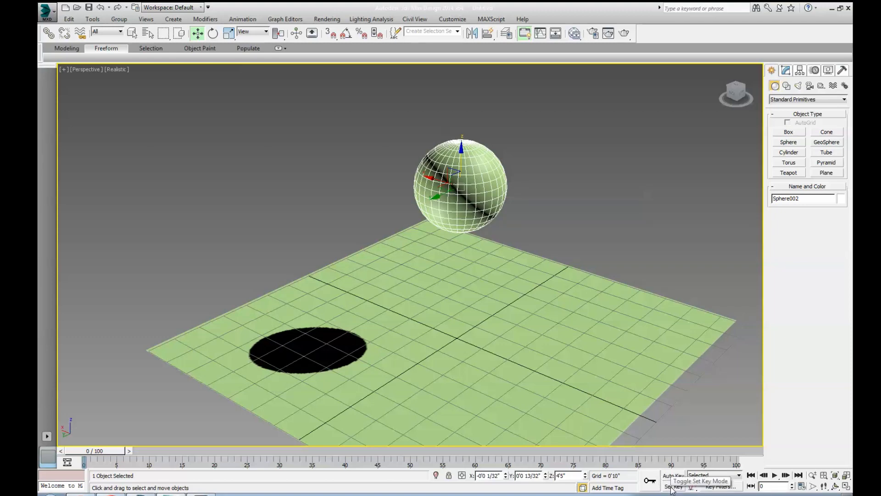
pyautogui.click(673, 486)
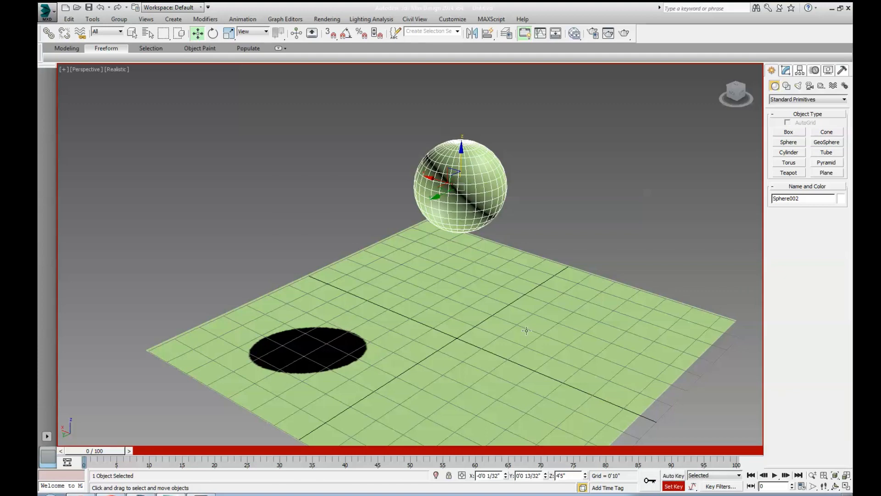
pyautogui.keyDown('alt'); pyautogui.moveTo(471, 359); pyautogui.dragTo(490, 342, button='middle'); pyautogui.keyUp('alt')
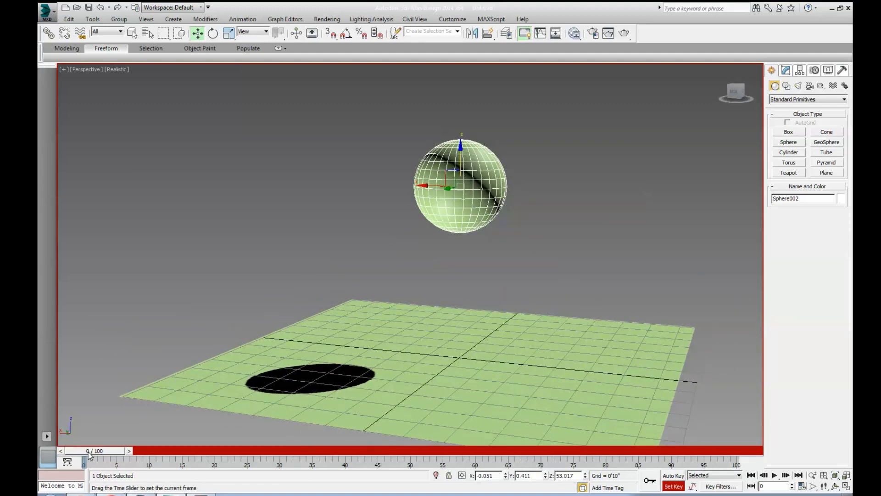
pyautogui.moveTo(92, 454)
pyautogui.mouseDown()
pyautogui.moveTo(225, 455)
pyautogui.moveTo(83, 455)
pyautogui.mouseUp()
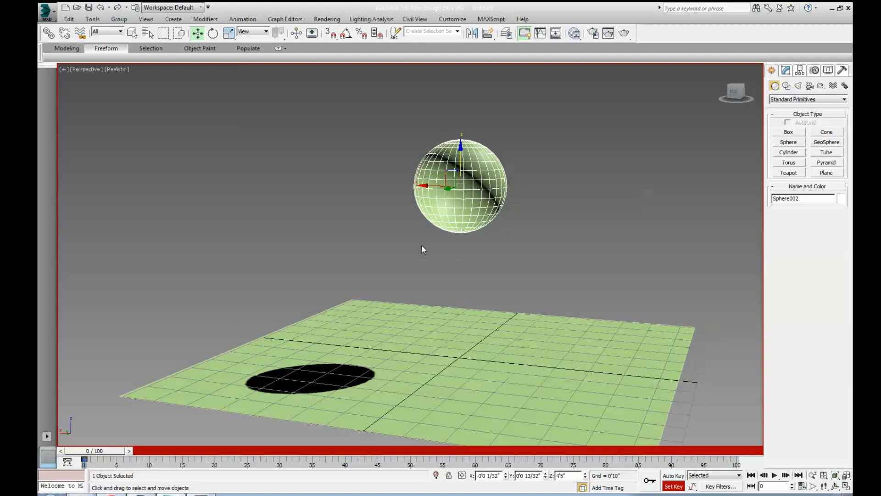
# - At frame 20, lower the sphere onto the plane at a Z height of about 1'2" and set a key
pyautogui.moveTo(100, 455); pyautogui.dragTo(100, 455)
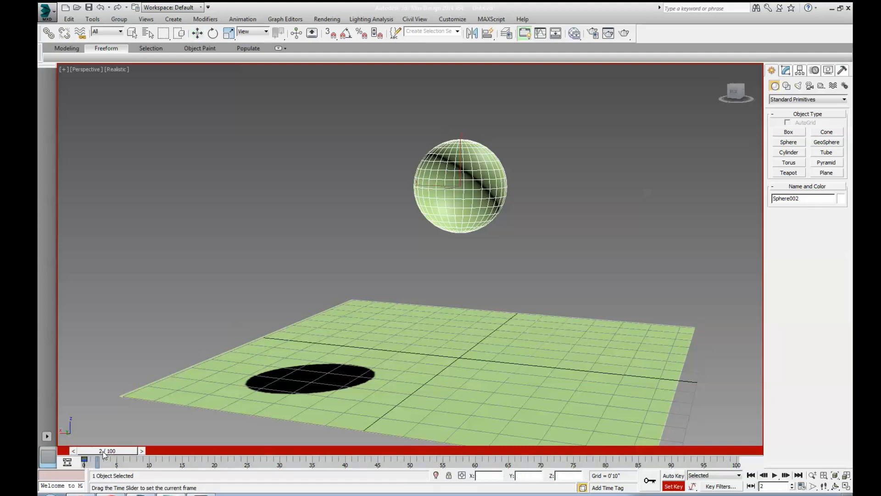
pyautogui.moveTo(96, 455); pyautogui.dragTo(218, 456)
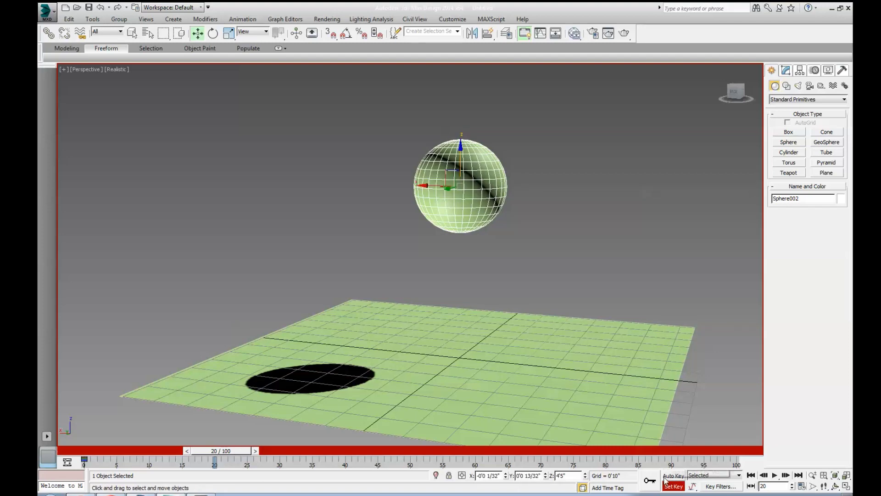
pyautogui.moveTo(461, 145); pyautogui.dragTo(465, 276)
pyautogui.keyDown('alt'); pyautogui.moveTo(450, 292); pyautogui.dragTo(452, 284, button='middle'); pyautogui.keyUp('alt')
pyautogui.moveTo(459, 282); pyautogui.dragTo(460, 276)
pyautogui.keyDown('alt'); pyautogui.moveTo(488, 274); pyautogui.dragTo(481, 279, button='middle'); pyautogui.keyUp('alt')
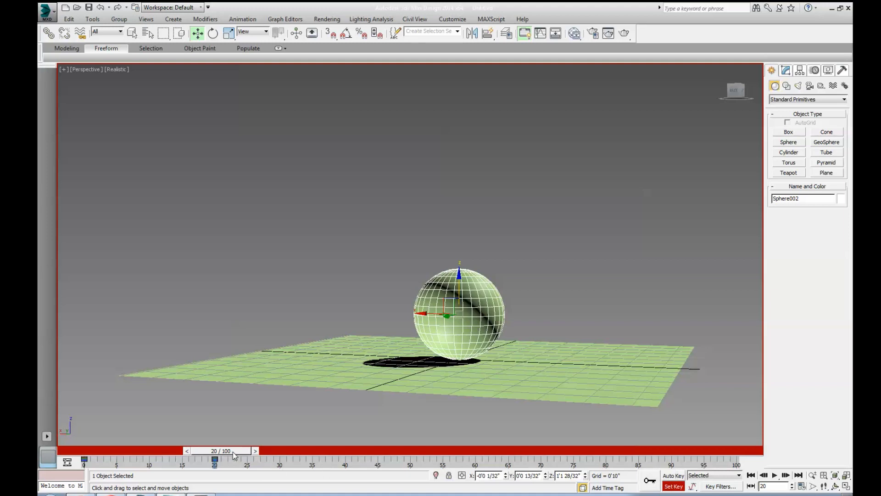
# - At frame 23, squash the sphere vertically to about 79% using non-uniform scaling
pyautogui.moveTo(234, 456)
pyautogui.mouseDown()
pyautogui.moveTo(105, 454)
pyautogui.moveTo(248, 459)
pyautogui.moveTo(235, 459)
pyautogui.mouseUp()
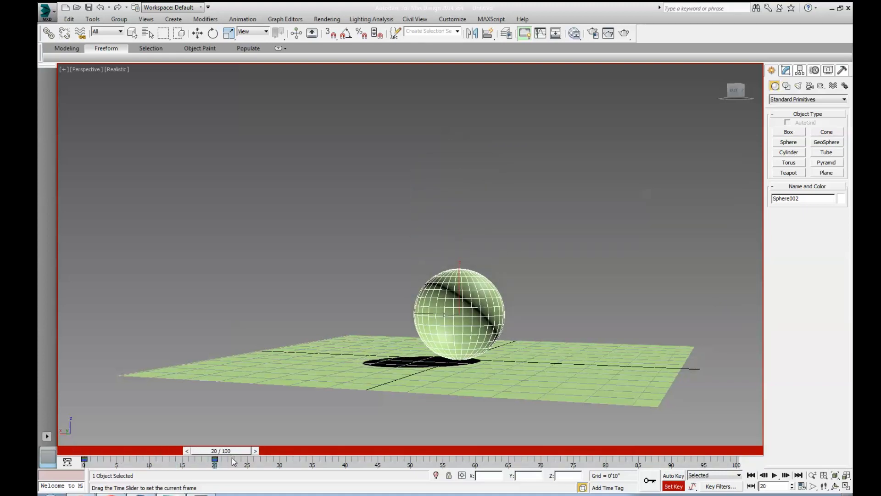
pyautogui.press('w')
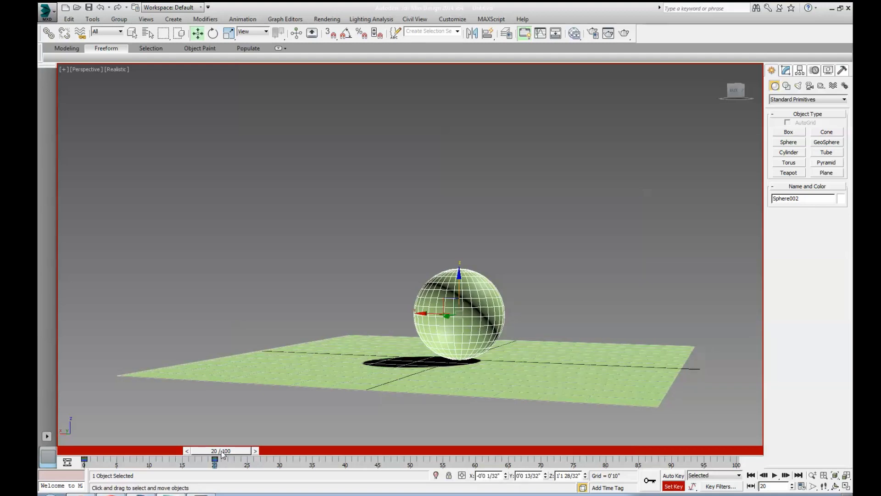
pyautogui.moveTo(222, 451); pyautogui.dragTo(221, 451)
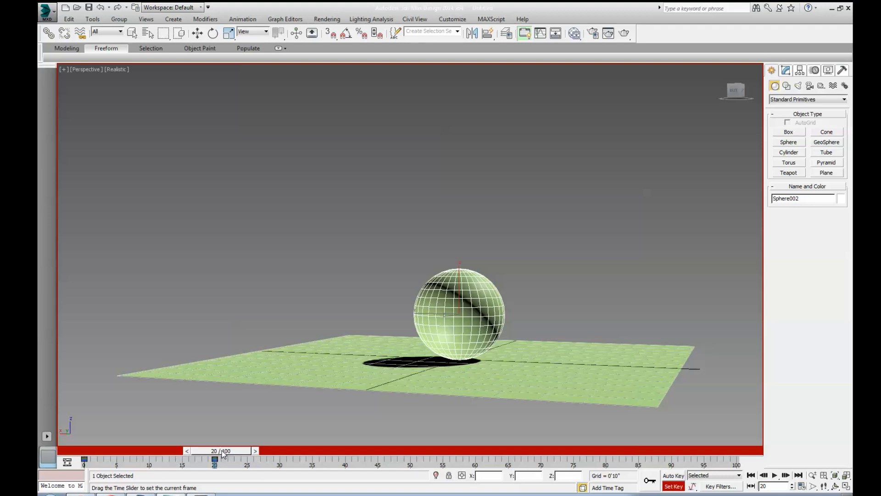
pyautogui.moveTo(224, 453); pyautogui.dragTo(239, 451)
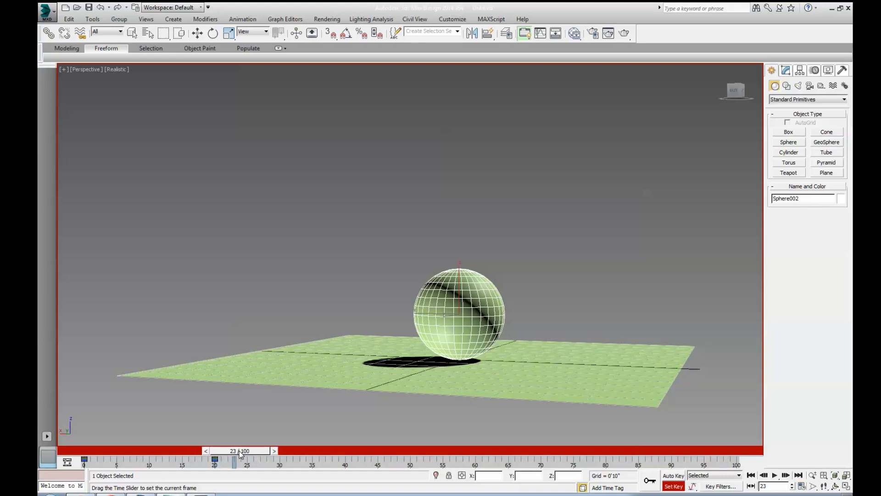
pyautogui.press('w')
pyautogui.press('r')
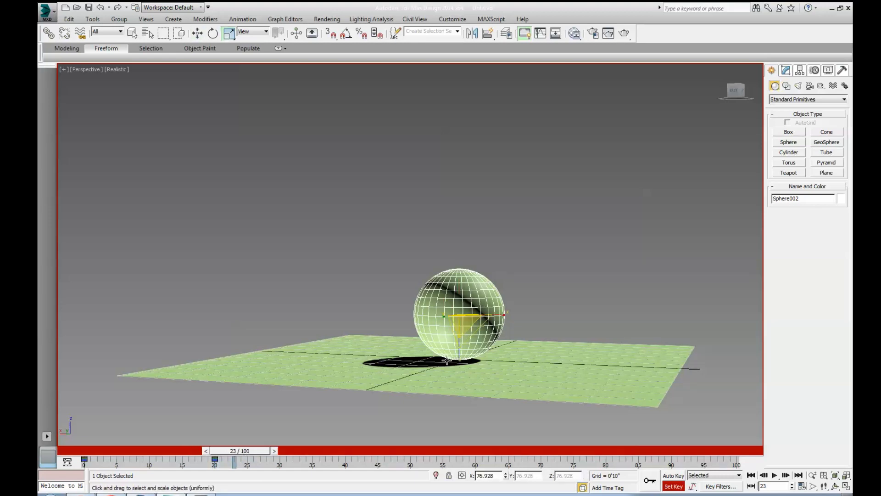
pyautogui.press('r')
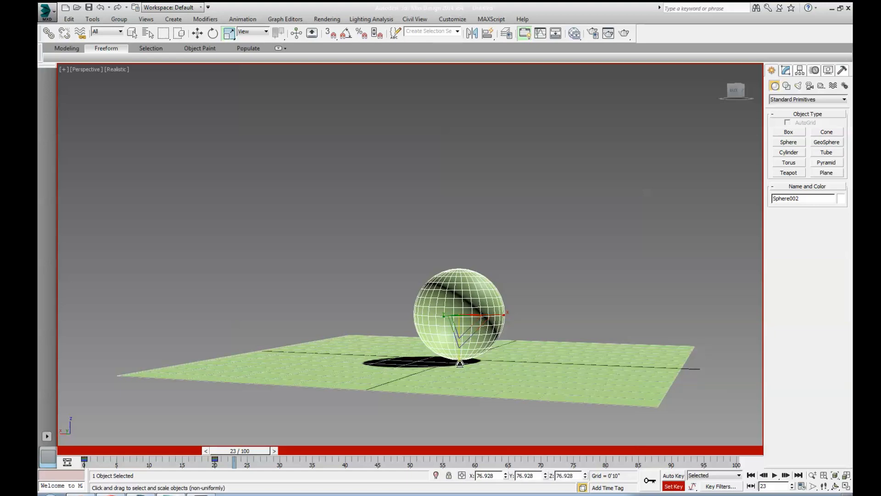
pyautogui.moveTo(460, 359); pyautogui.dragTo(460, 368)
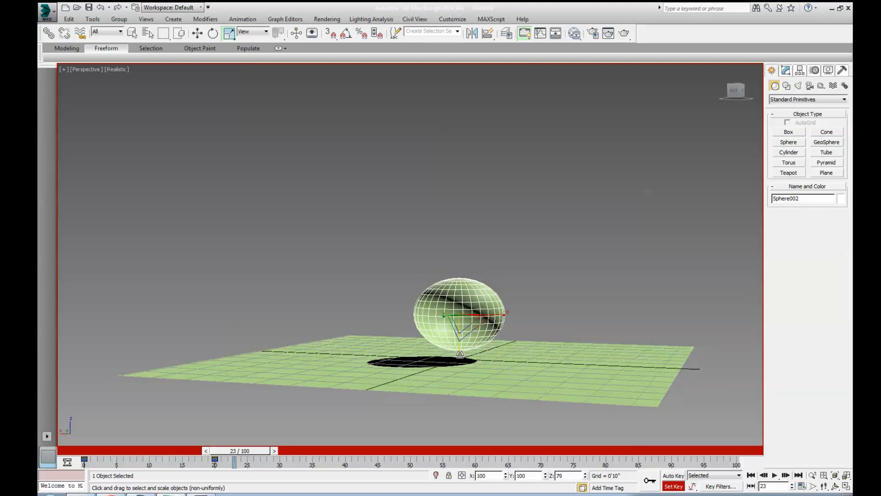
# - Lower the squashed sphere onto the plane at a Z height of about 0'11" and set a key at frame 23
pyautogui.press('w')
pyautogui.moveTo(460, 274); pyautogui.dragTo(459, 283)
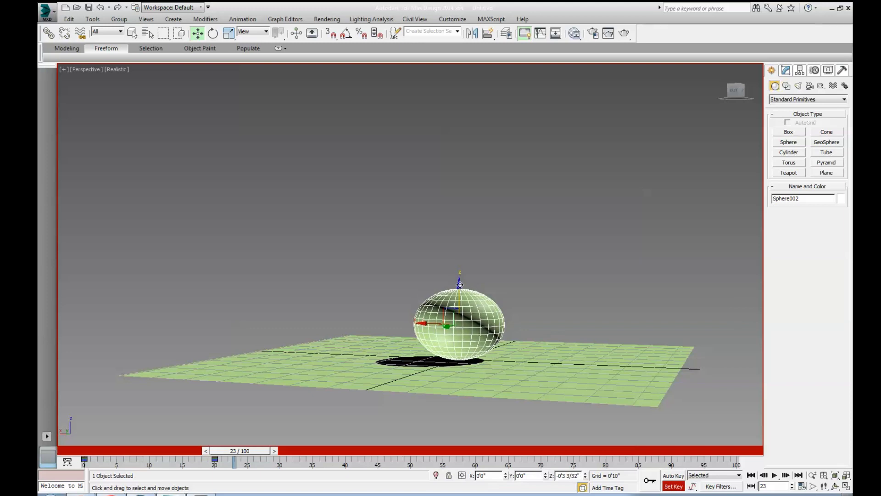
pyautogui.click(651, 481)
# - Check how the sphere touches the plane at frames 23 and 20, viewing it level with the ground
pyautogui.moveTo(244, 450)
pyautogui.mouseDown()
pyautogui.moveTo(110, 452)
pyautogui.moveTo(275, 463)
pyautogui.moveTo(235, 463)
pyautogui.mouseUp()
pyautogui.press('w')
pyautogui.keyDown('alt'); pyautogui.moveTo(343, 413); pyautogui.dragTo(384, 394, button='middle'); pyautogui.keyUp('alt')
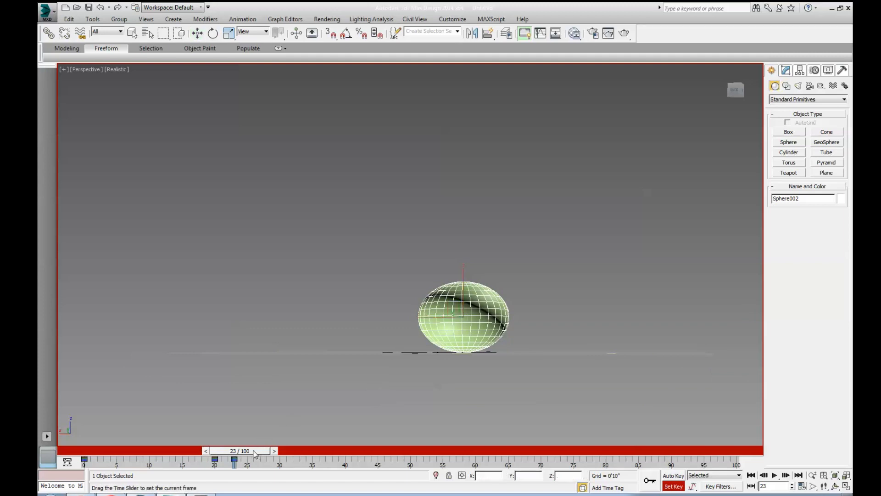
pyautogui.moveTo(260, 451); pyautogui.dragTo(241, 451)
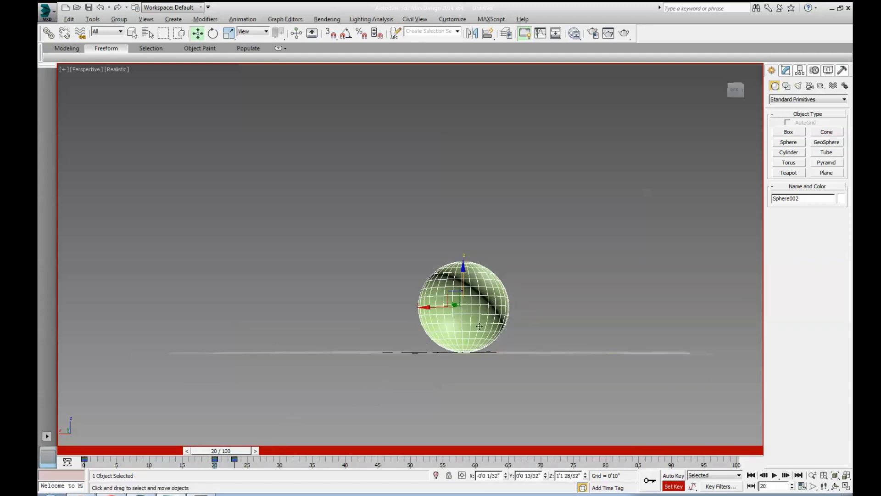
pyautogui.keyDown('alt'); pyautogui.moveTo(476, 322); pyautogui.dragTo(475, 344, button='middle'); pyautogui.keyUp('alt')
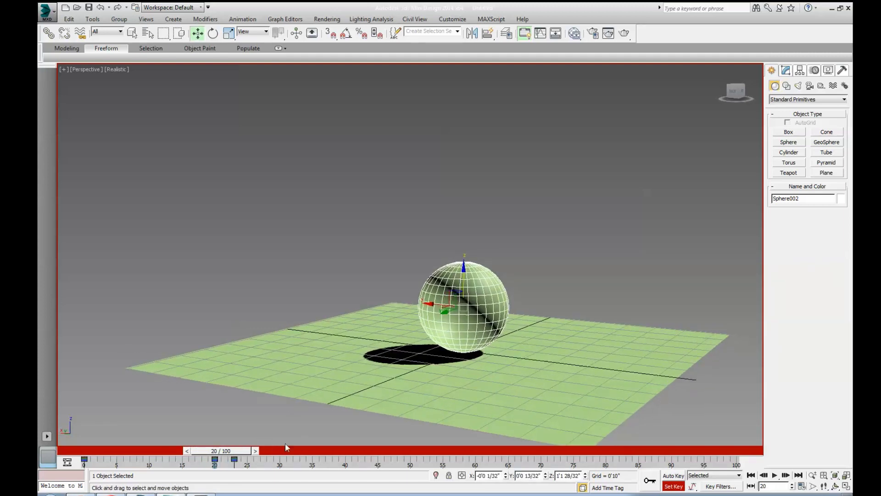
# - At frame 26, stretch the sphere vertically by about 123%, raise it to about 1'1" in Z and set a key
pyautogui.moveTo(235, 451); pyautogui.dragTo(274, 450)
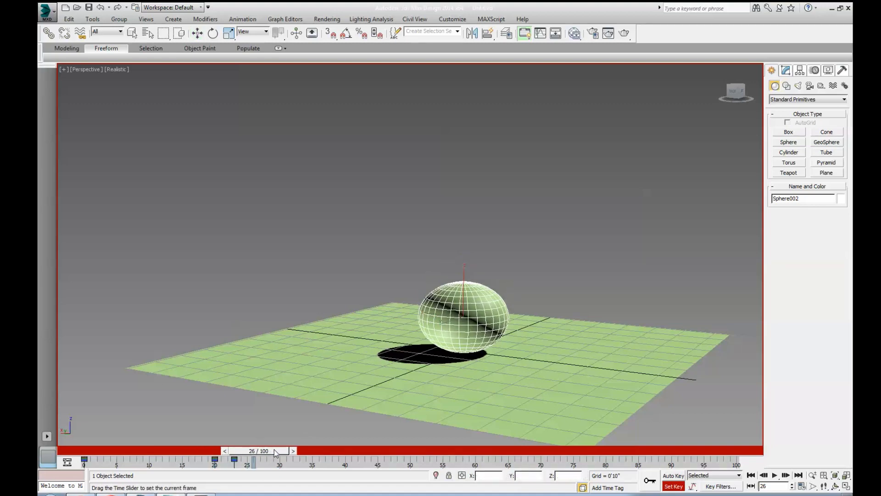
pyautogui.press('w')
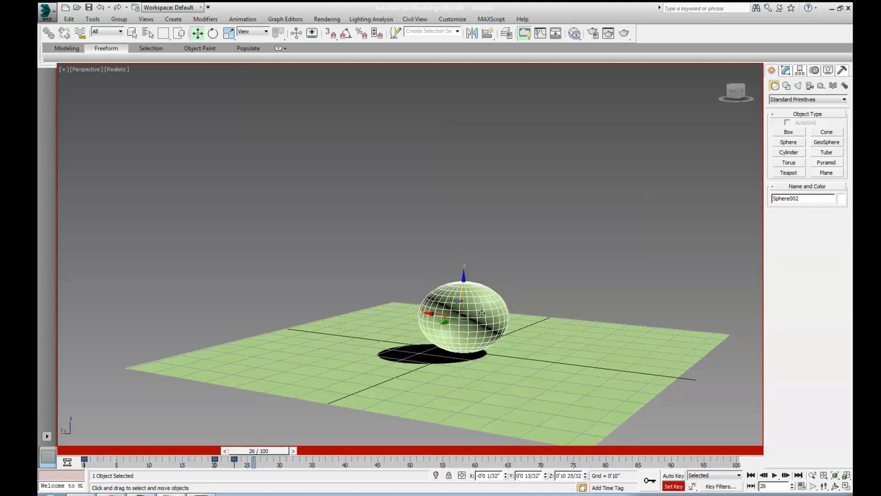
pyautogui.press('r')
pyautogui.moveTo(464, 279); pyautogui.dragTo(465, 265)
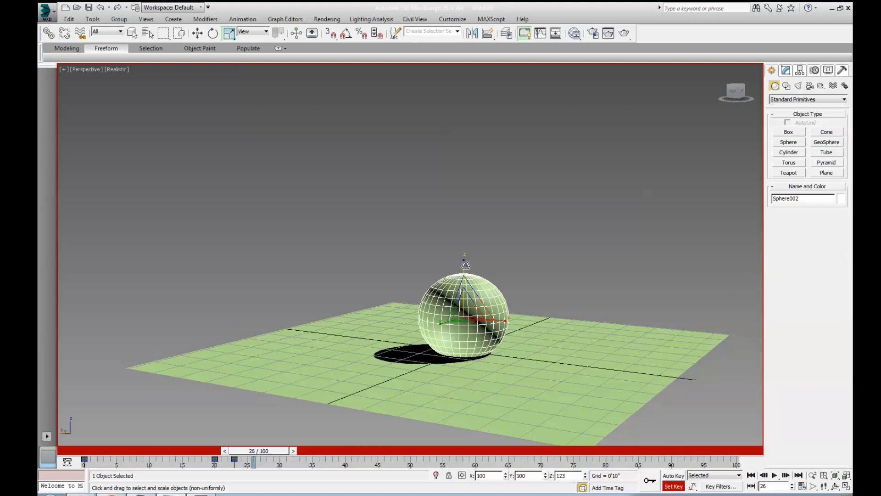
pyautogui.keyDown('alt'); pyautogui.moveTo(465, 265); pyautogui.dragTo(471, 289, button='middle'); pyautogui.keyUp('alt')
pyautogui.press('w')
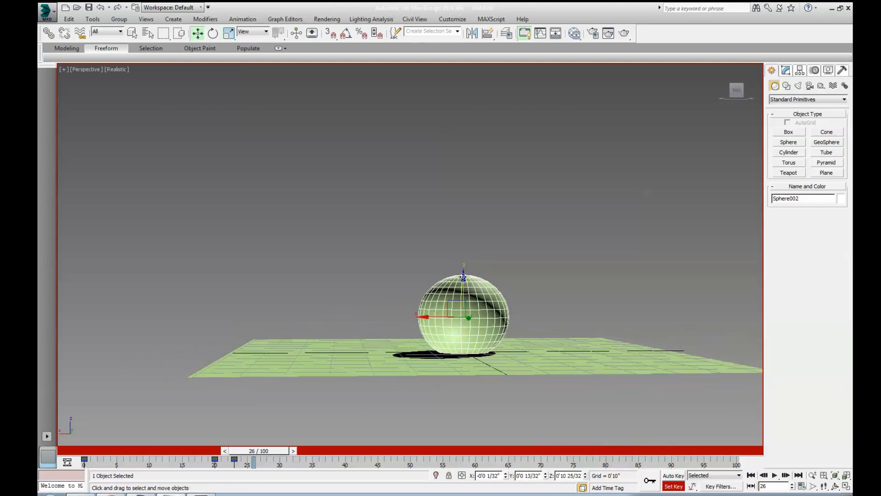
pyautogui.moveTo(463, 277); pyautogui.dragTo(462, 271)
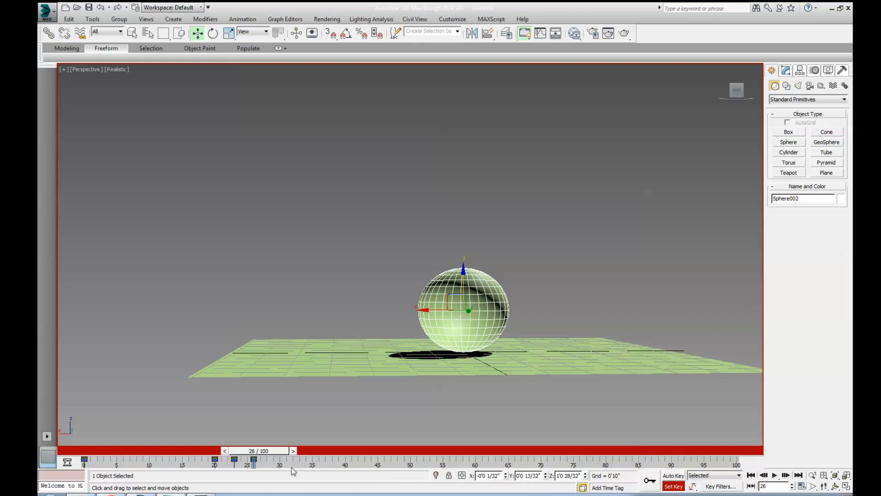
# - At frame 37, raise the sphere to a Z height of about 3'8" and set a key
pyautogui.moveTo(274, 449); pyautogui.dragTo(346, 454)
pyautogui.press('w')
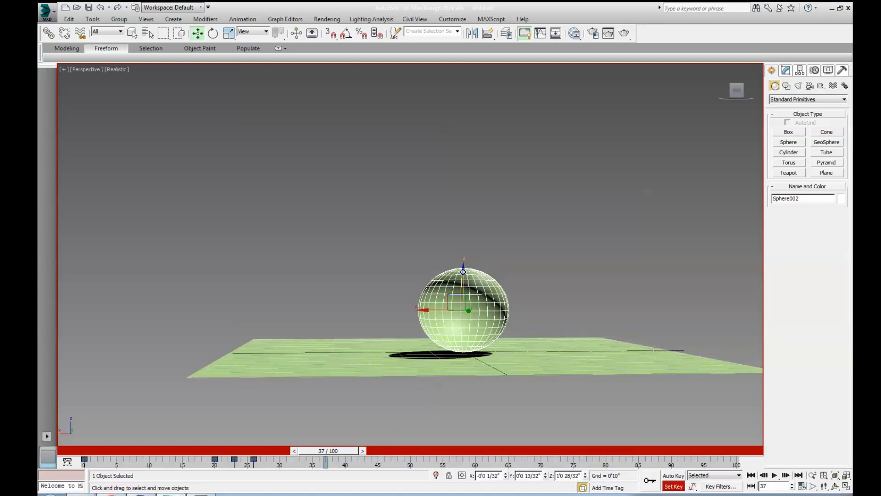
pyautogui.moveTo(463, 272); pyautogui.dragTo(463, 170)
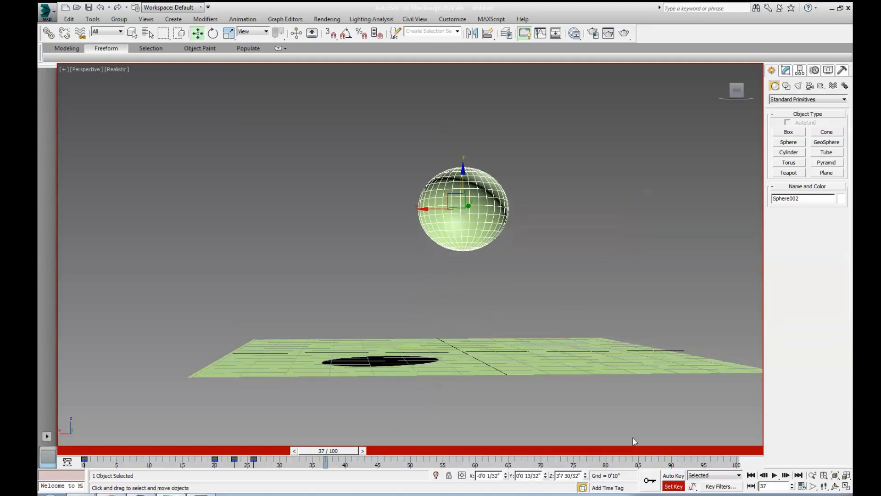
pyautogui.click(650, 486)
# - Review the sphere's rebound between frames 37 and 27 from a higher viewing angle
pyautogui.keyDown('alt'); pyautogui.moveTo(569, 289); pyautogui.dragTo(512, 331, button='middle'); pyautogui.keyUp('alt')
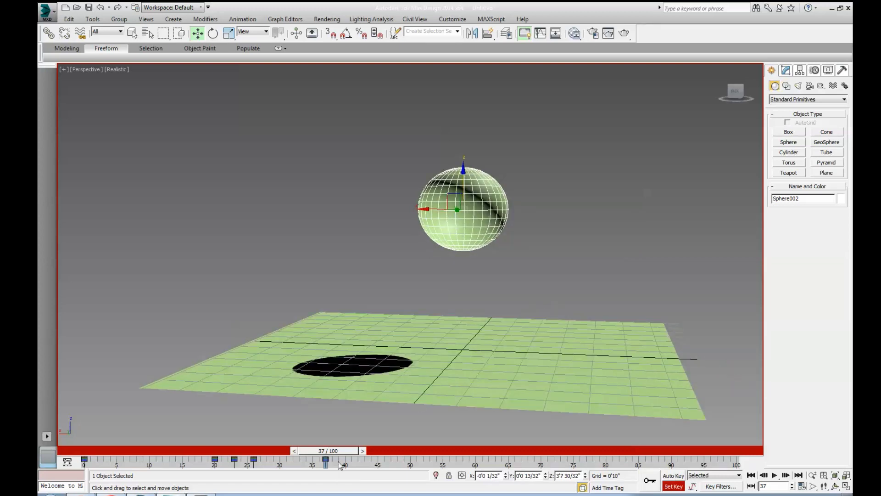
pyautogui.moveTo(342, 453); pyautogui.dragTo(276, 452)
pyautogui.keyDown('alt'); pyautogui.moveTo(398, 360); pyautogui.dragTo(498, 383, button='middle'); pyautogui.keyUp('alt')
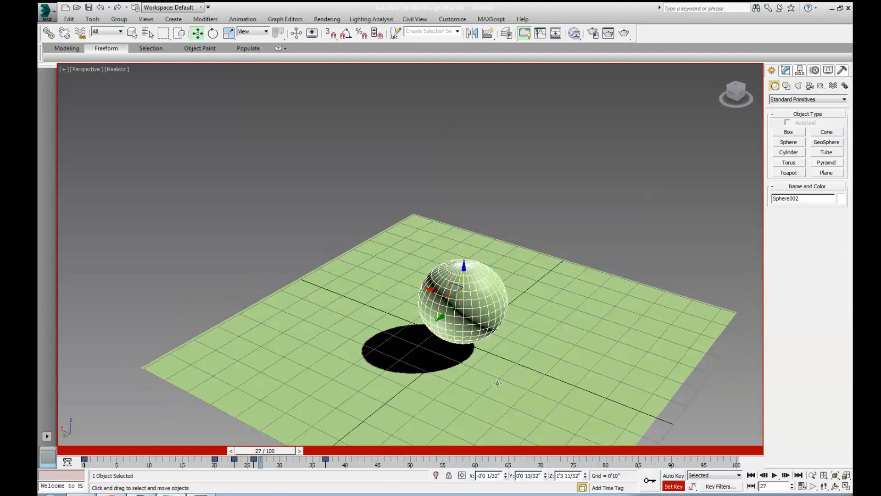